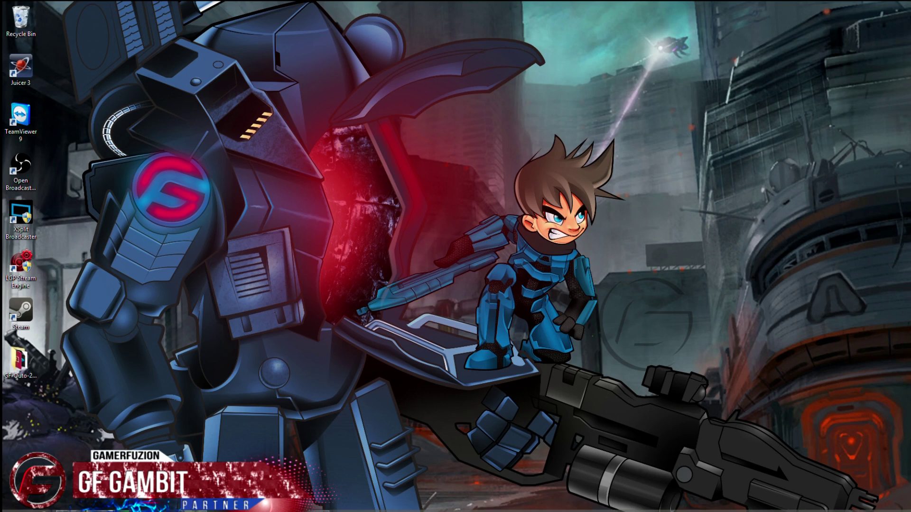
Launch Vegas Pro 13.0 from the taskbar to get an empty untitled 1920x1080 project.
click(327, 509)
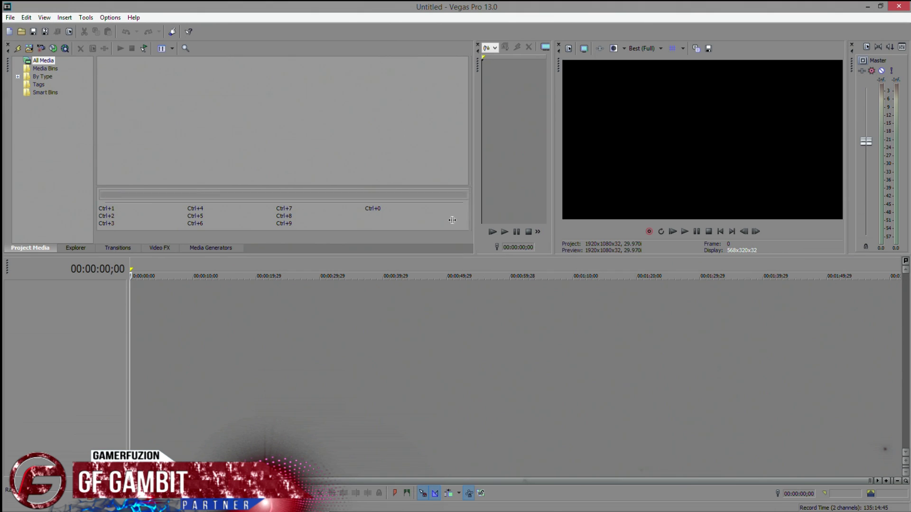
drag(474, 219, 410, 218)
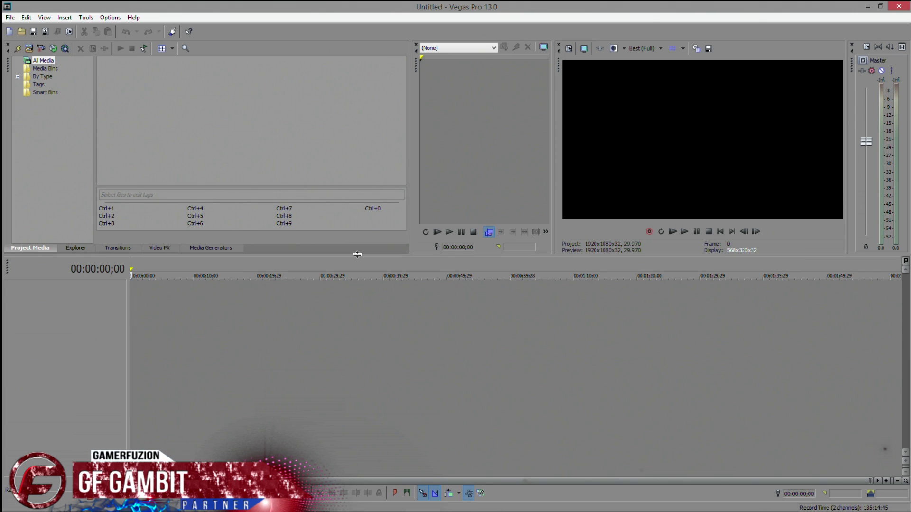
drag(357, 255, 352, 283)
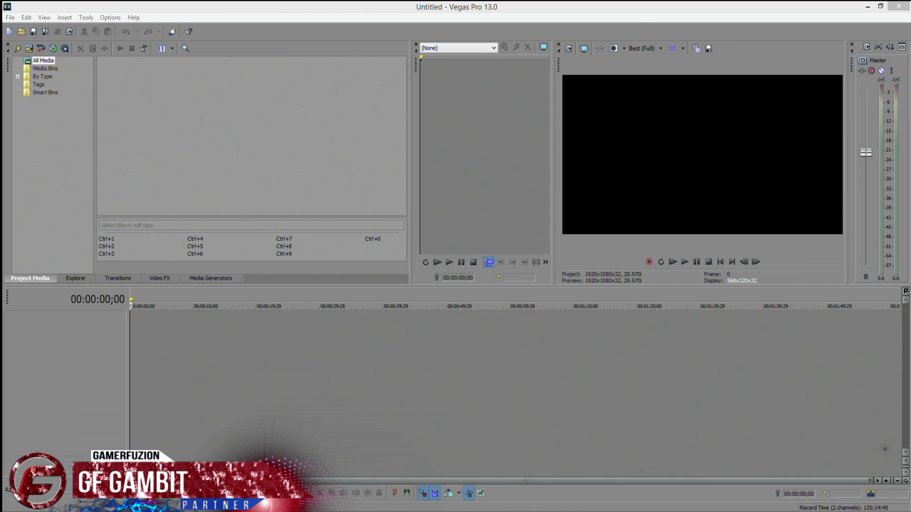
drag(77, 236, 133, 327)
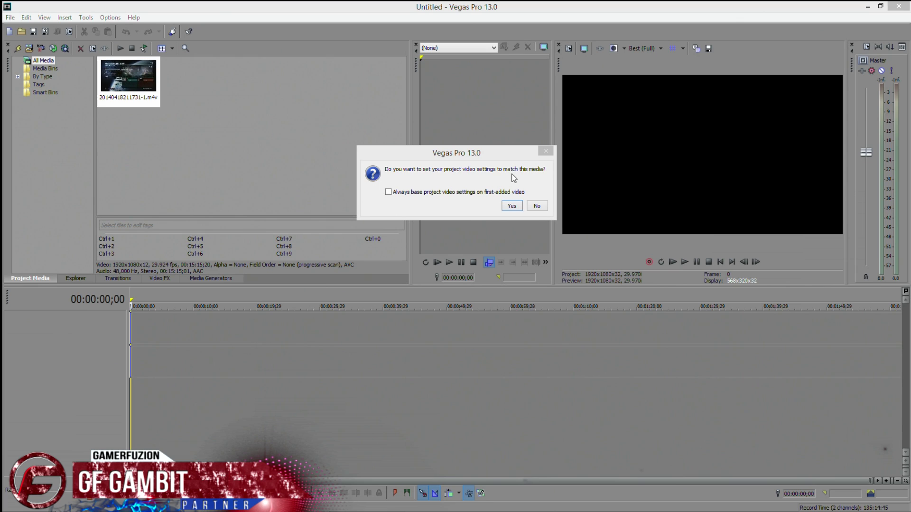
Match project settings to the clip, preview 00:05:31;23 and 00:07:11;21, and open Project Video Properties.
click(512, 206)
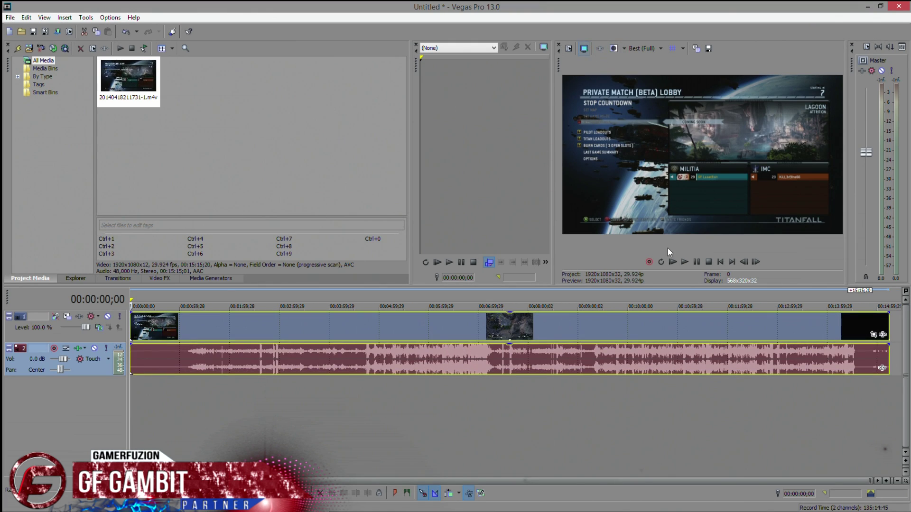
click(405, 392)
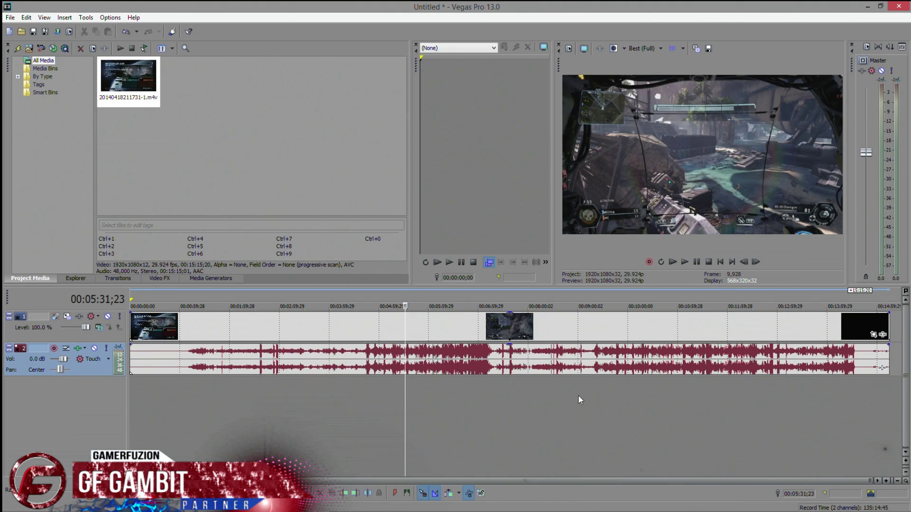
click(488, 410)
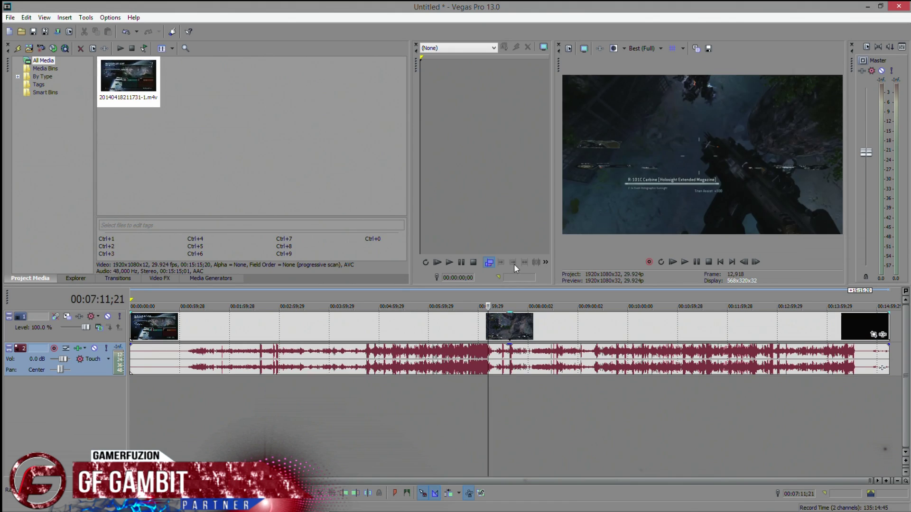
click(568, 49)
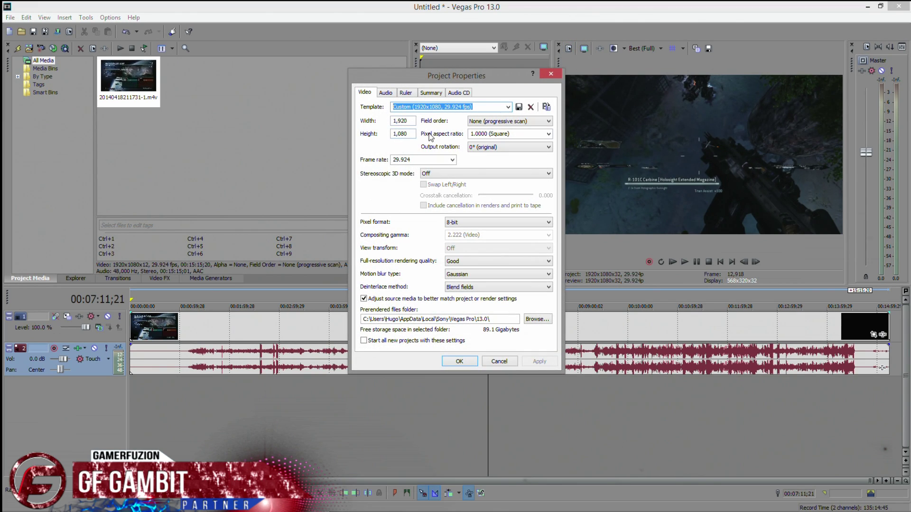
Set the project frame rate to 30 fps with source-media adjustment unchecked, and apply it.
double_click(424, 160)
text(30)
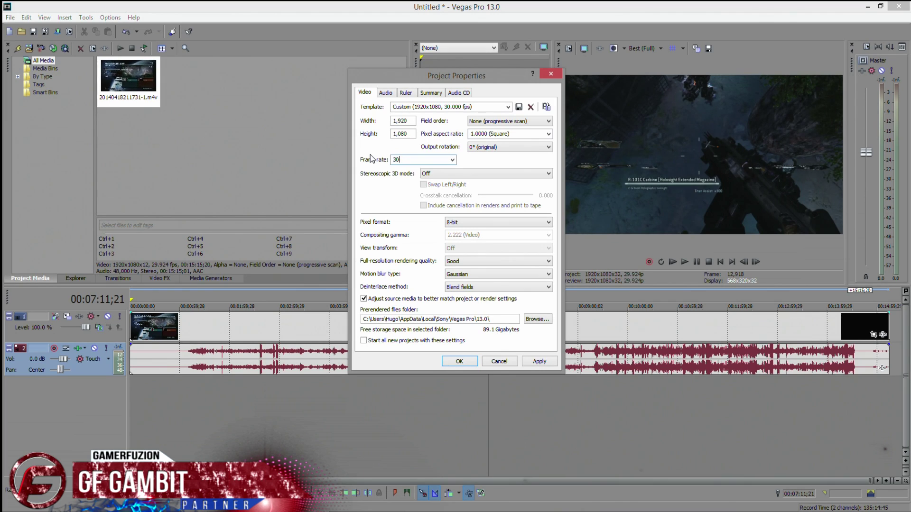
click(413, 160)
click(409, 161)
click(363, 298)
click(536, 361)
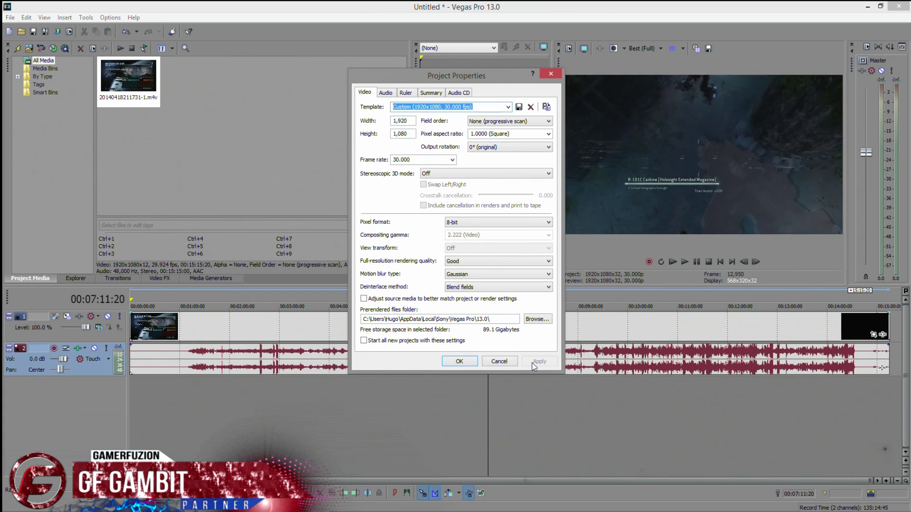
click(452, 362)
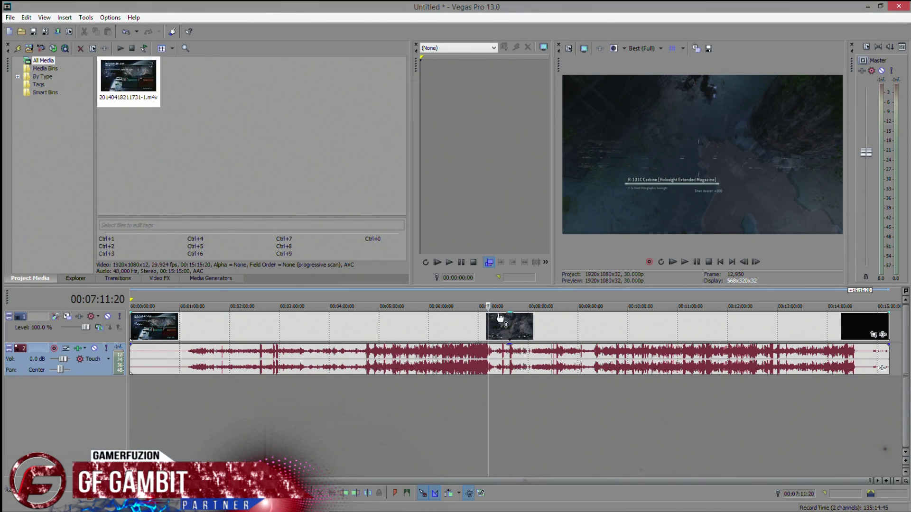
Preview the clip at about 4:31, 9:02, 9:44 and 4:48, then choose File > Render As.
click(355, 414)
click(580, 406)
click(615, 397)
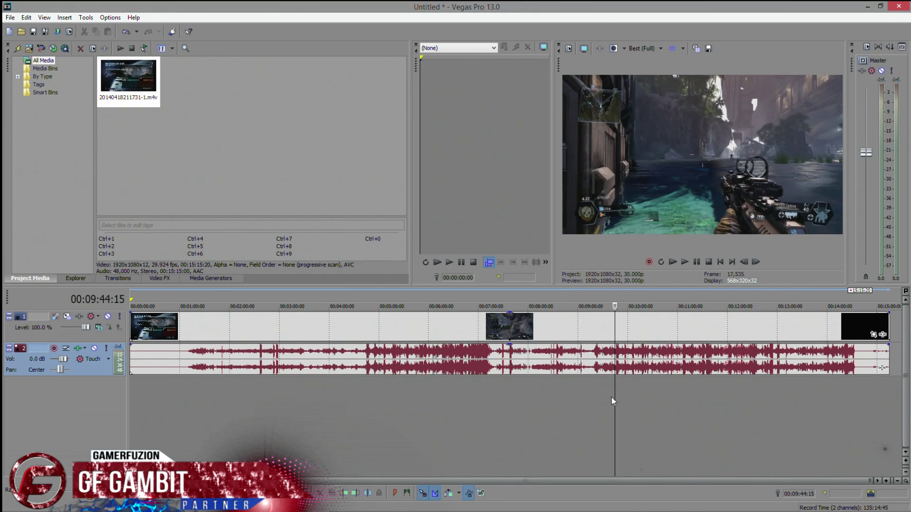
click(368, 399)
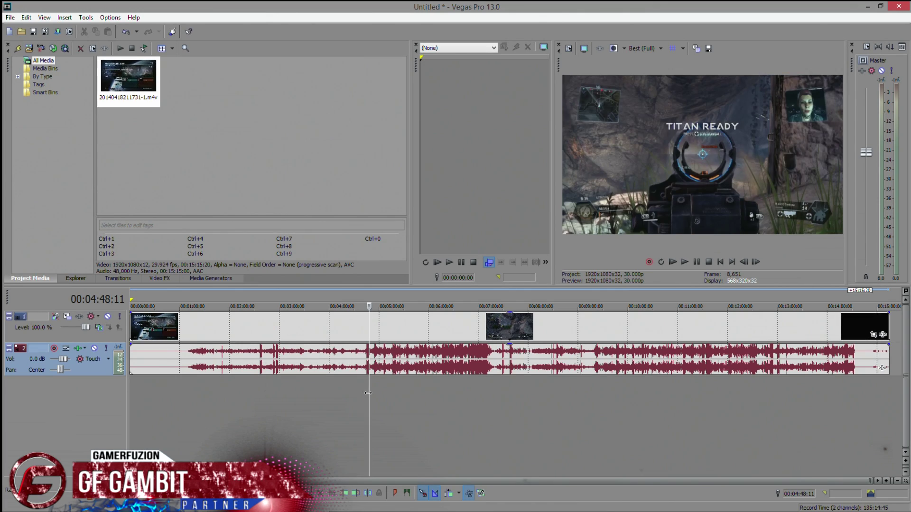
click(15, 21)
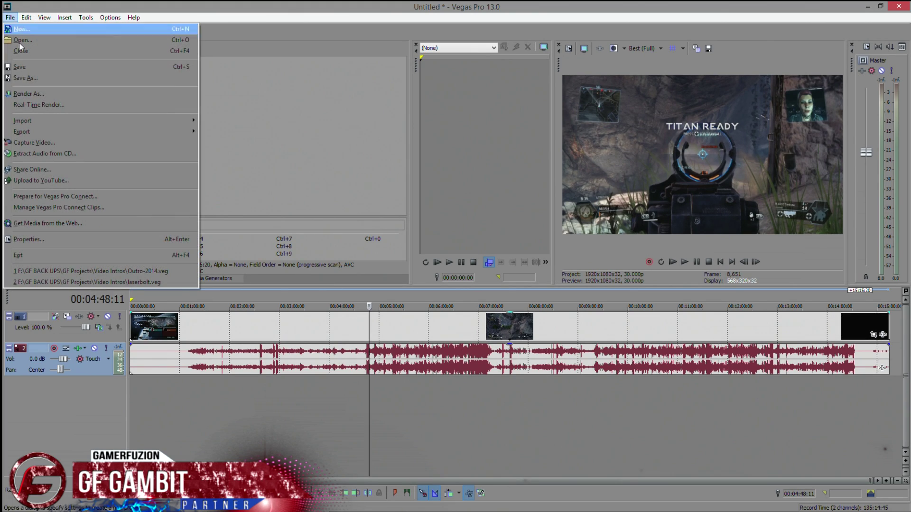
click(20, 90)
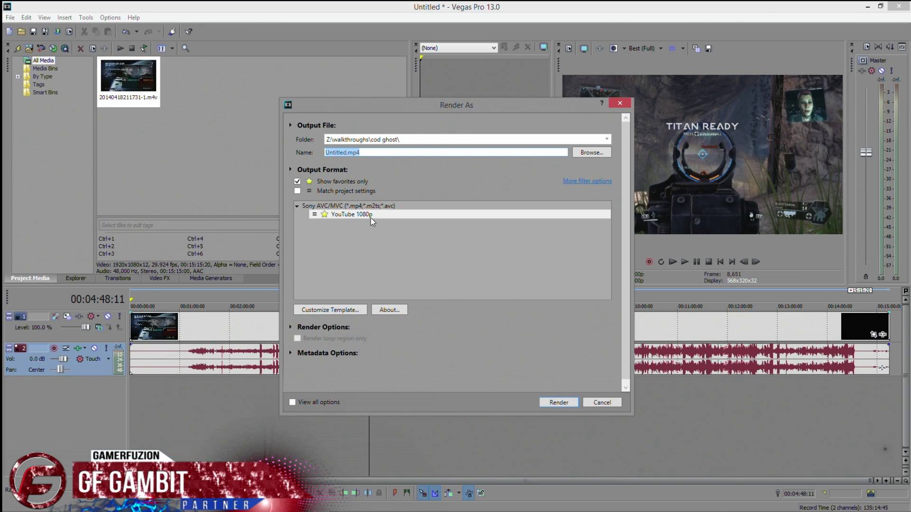
click(298, 182)
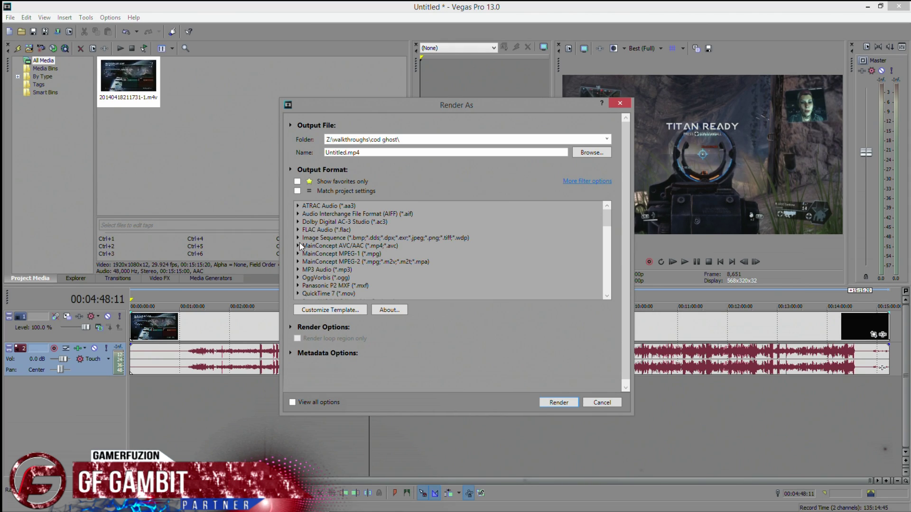
drag(606, 218, 607, 234)
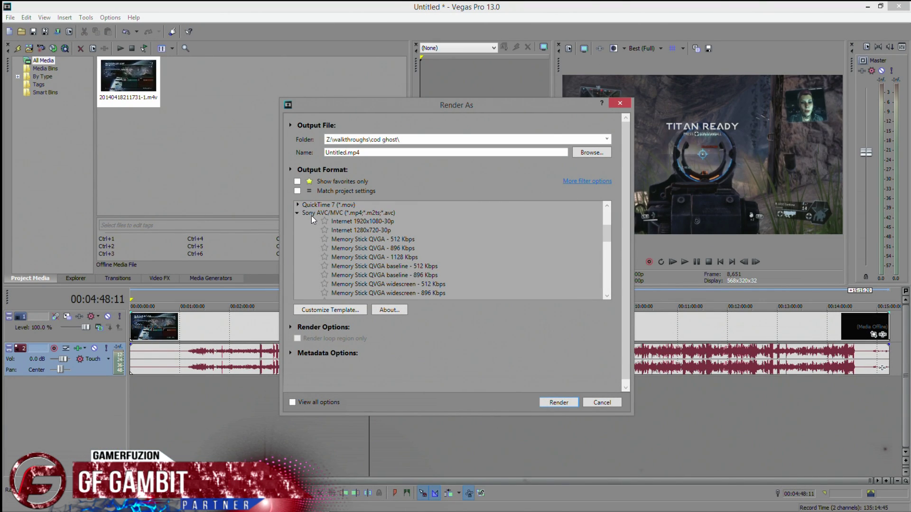
drag(607, 239, 604, 223)
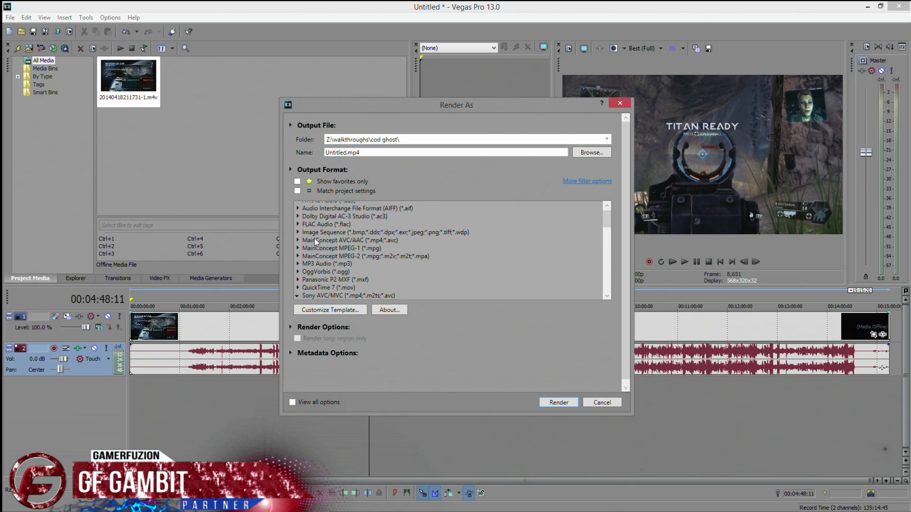
click(298, 240)
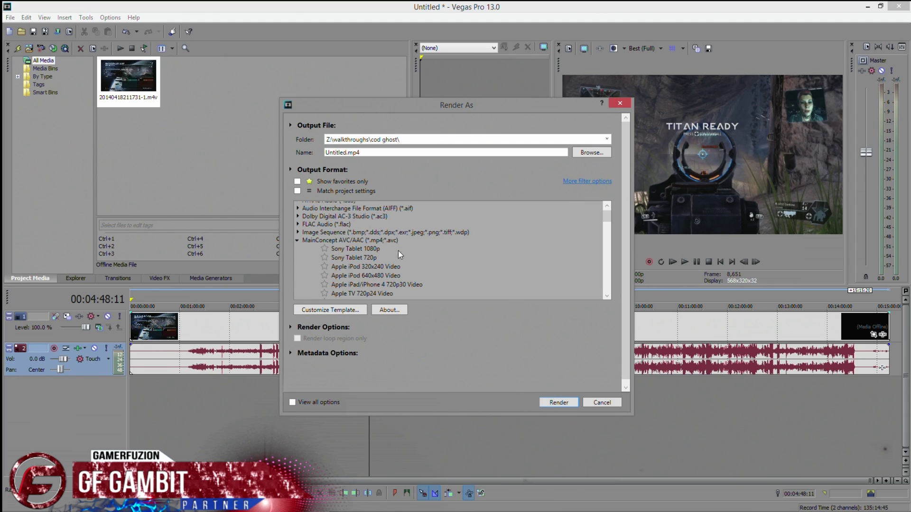
click(301, 240)
scroll(300, 242, down, 2)
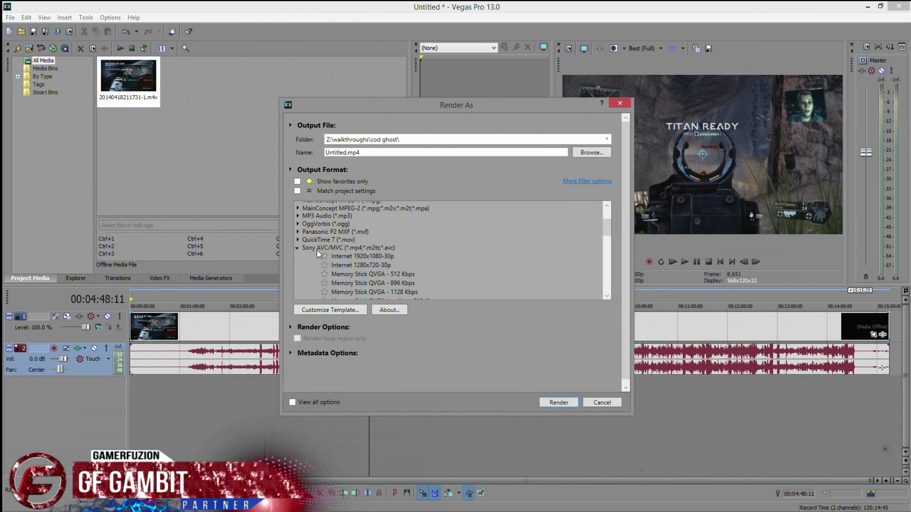
scroll(607, 223, up, 2)
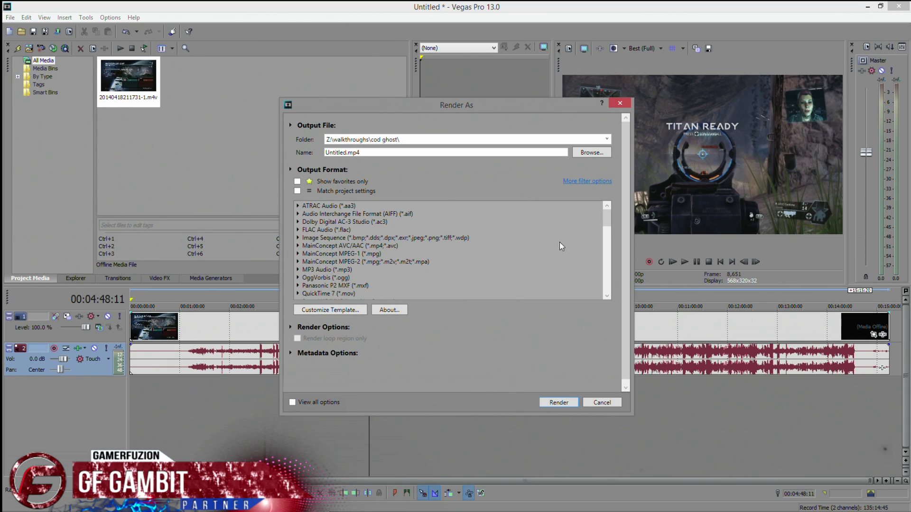
drag(607, 217, 606, 242)
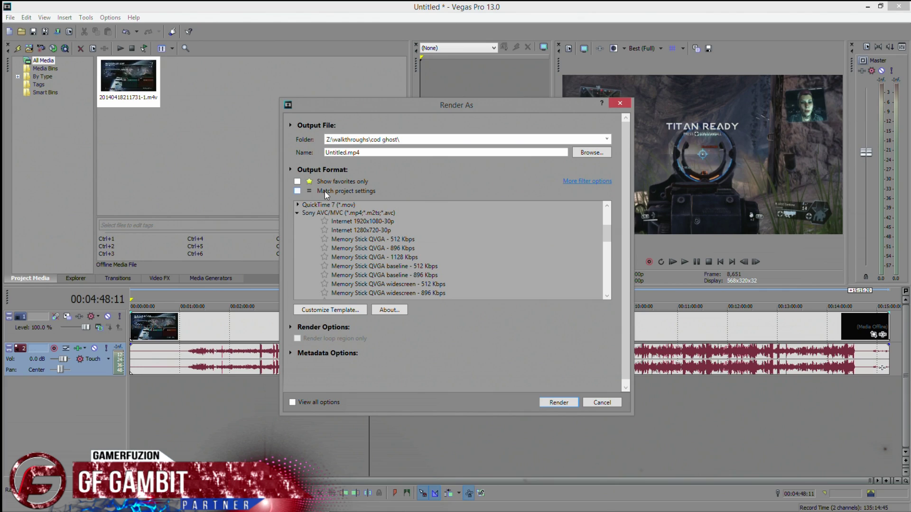
click(297, 182)
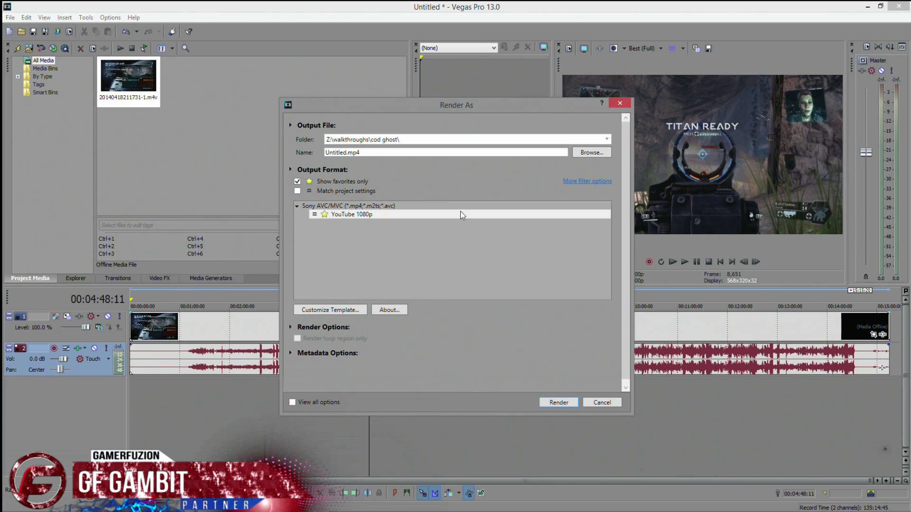
Open Customize Template for YouTube 1080p and keep AVC as the video format.
click(341, 314)
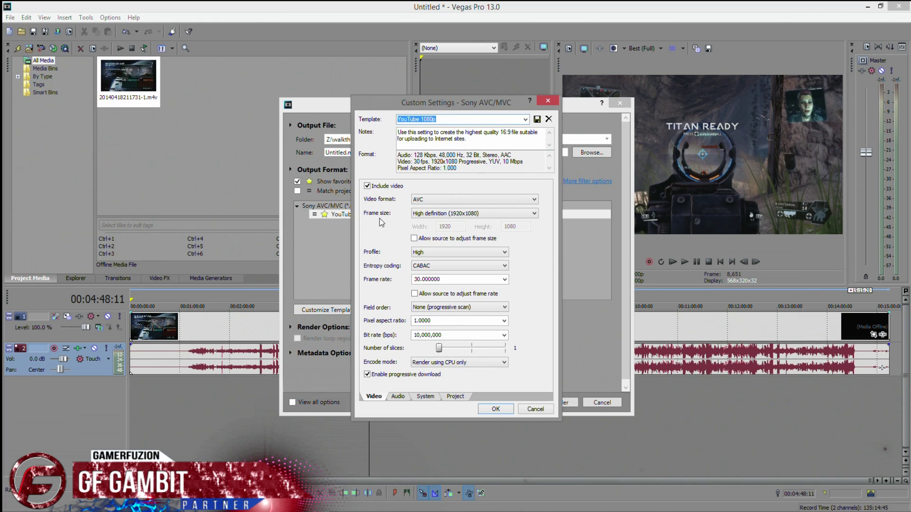
click(428, 204)
click(428, 209)
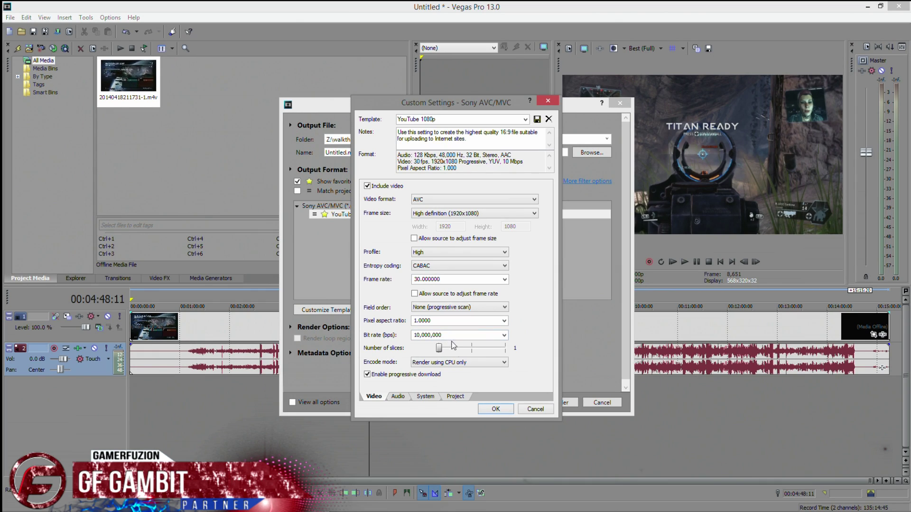
Expand the Encode mode dropdown on the template's Video tab.
click(464, 363)
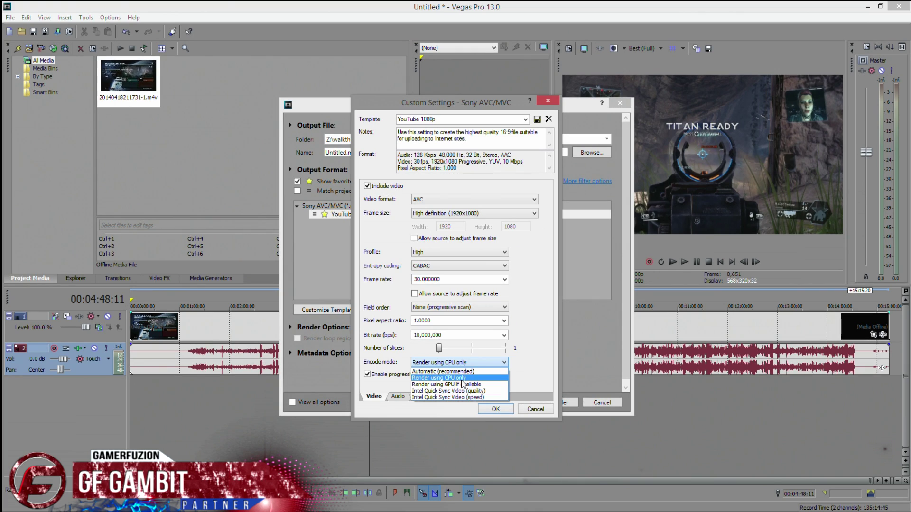
Choose the encode mode, review the Audio, Project and System tabs, and confirm with OK.
click(461, 380)
click(406, 397)
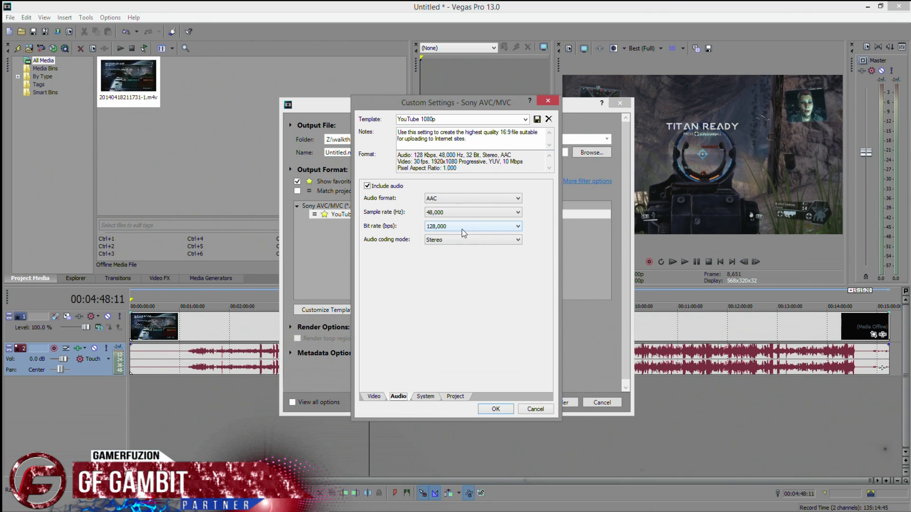
click(452, 397)
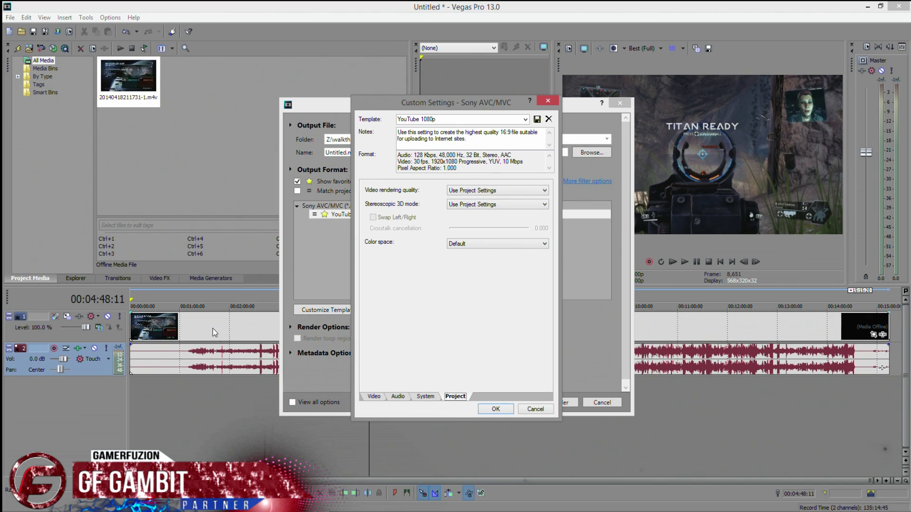
click(423, 397)
click(496, 410)
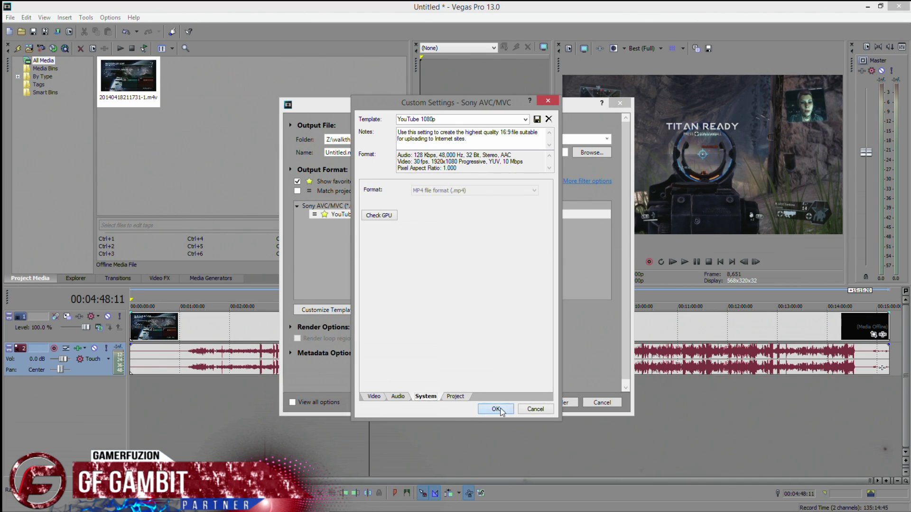